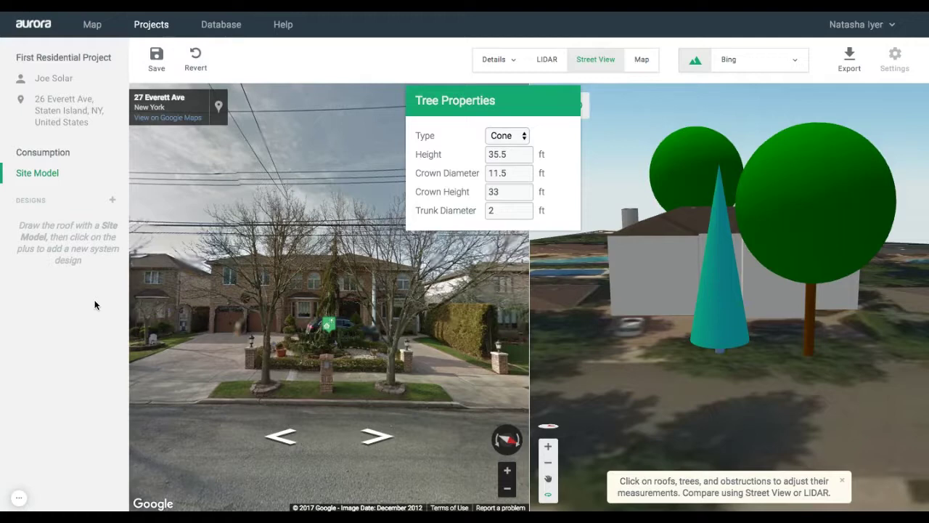
- Create a design named 'Design 1' at 3.50 $/W and turn on the roof irradiance map
left_click(113, 200)
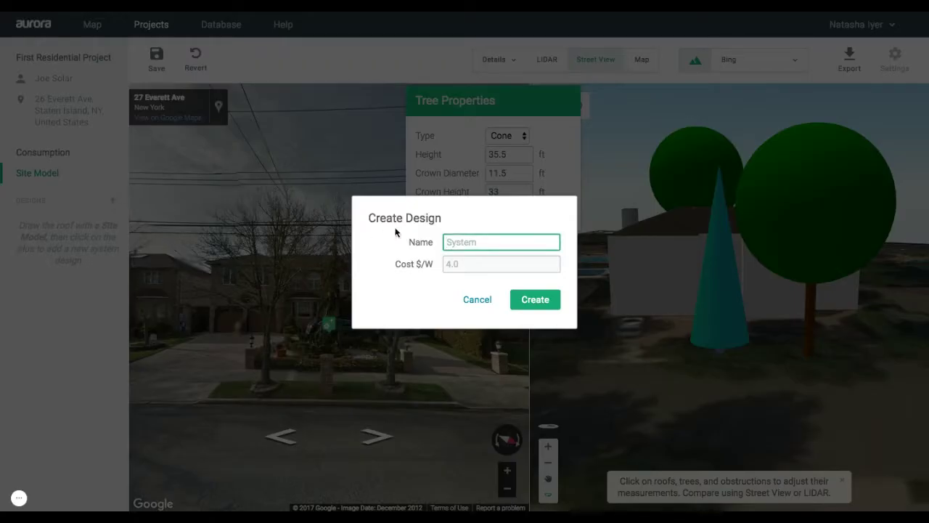
type("Design 1")
left_click(481, 264)
type("3.5")
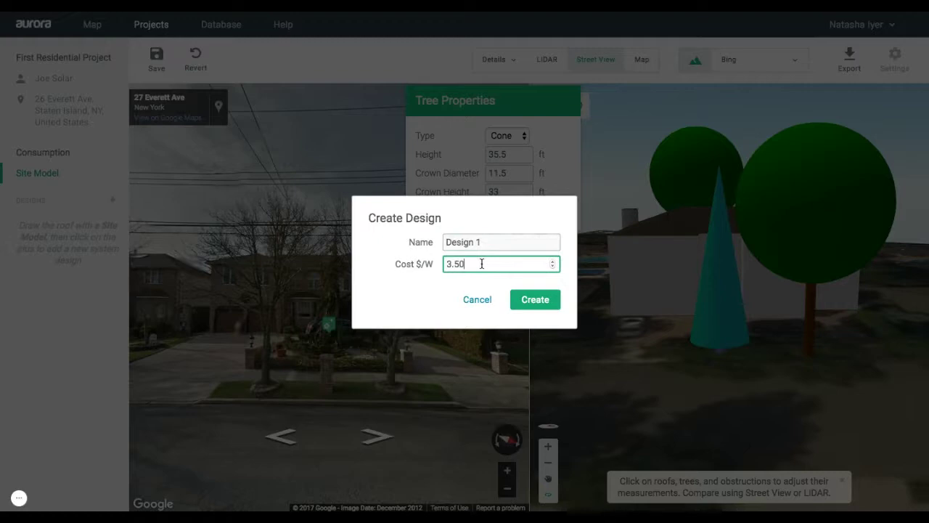
type("0")
left_click(535, 300)
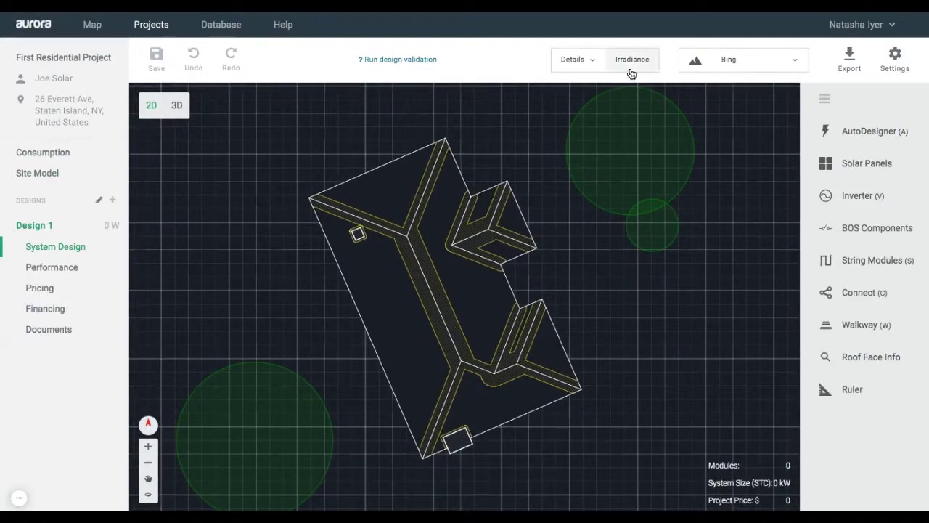
left_click(631, 64)
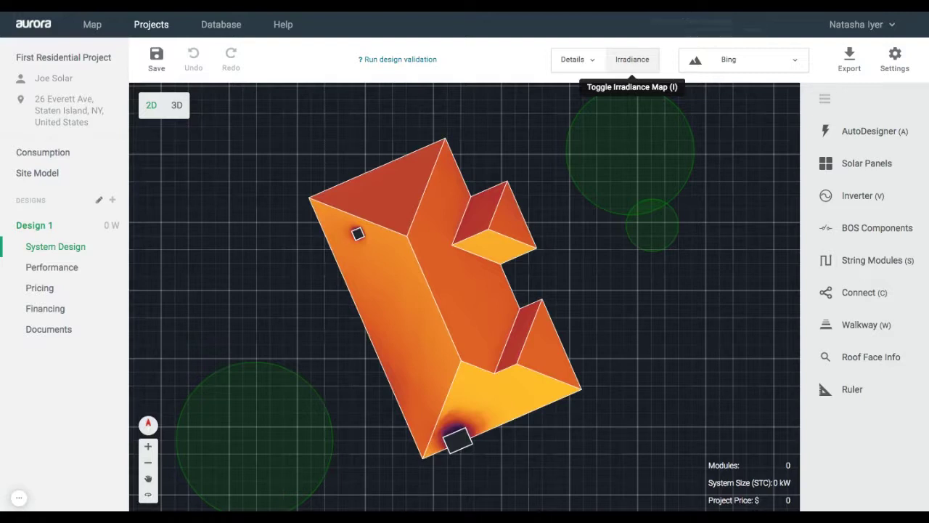
- Check the irradiance-shaded roof faces at 0 kW, then bring up the solar panel placement options
mouse_move(501, 299)
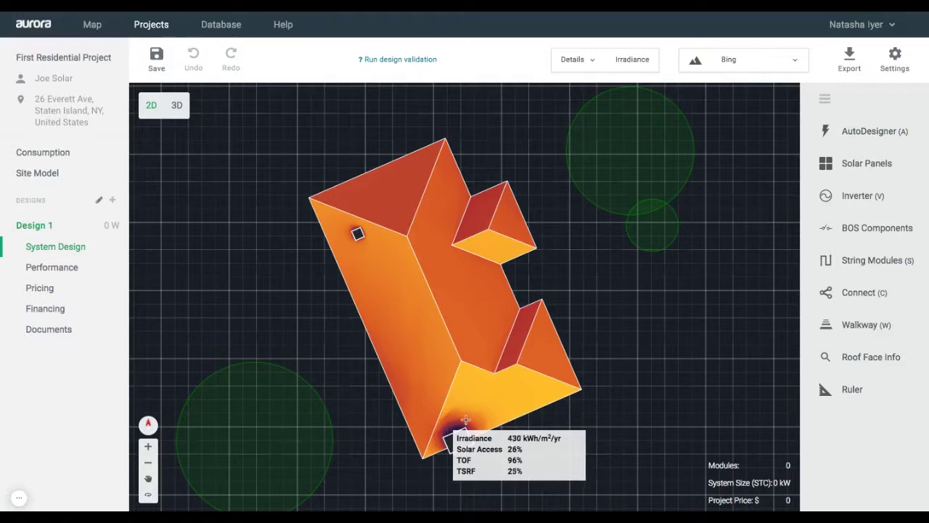
left_click(865, 170)
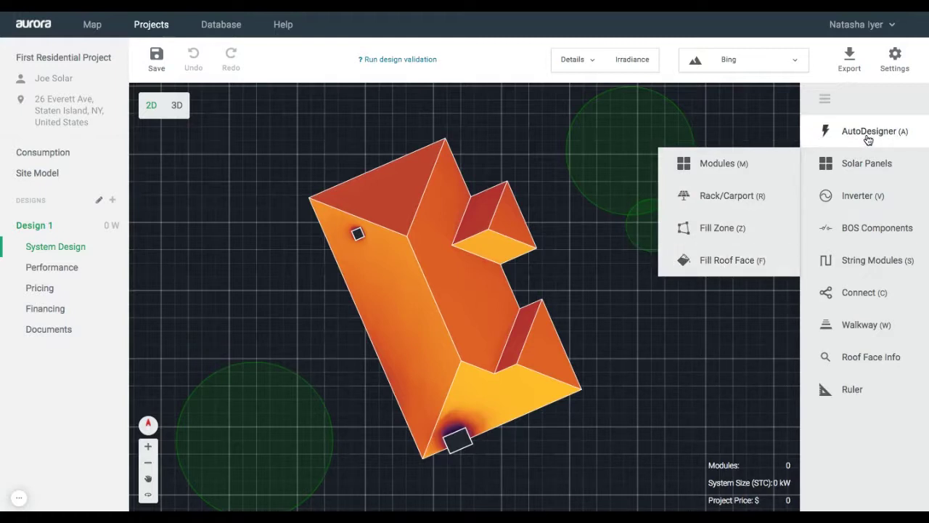
- Create a 2-row by 7-column portrait module block with String Rows unchecked (14 modules, 4.69 kW)
left_click(758, 166)
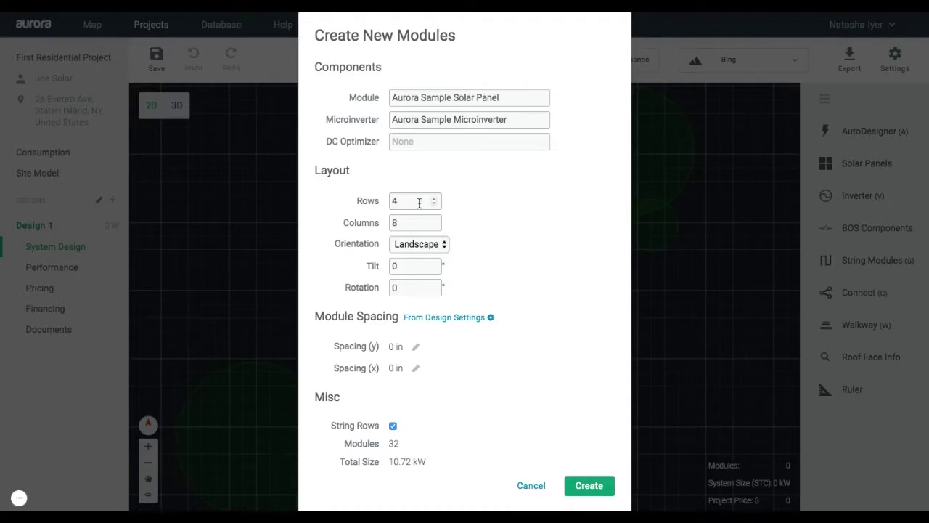
left_click(415, 201)
key("BackSpace")
type("2")
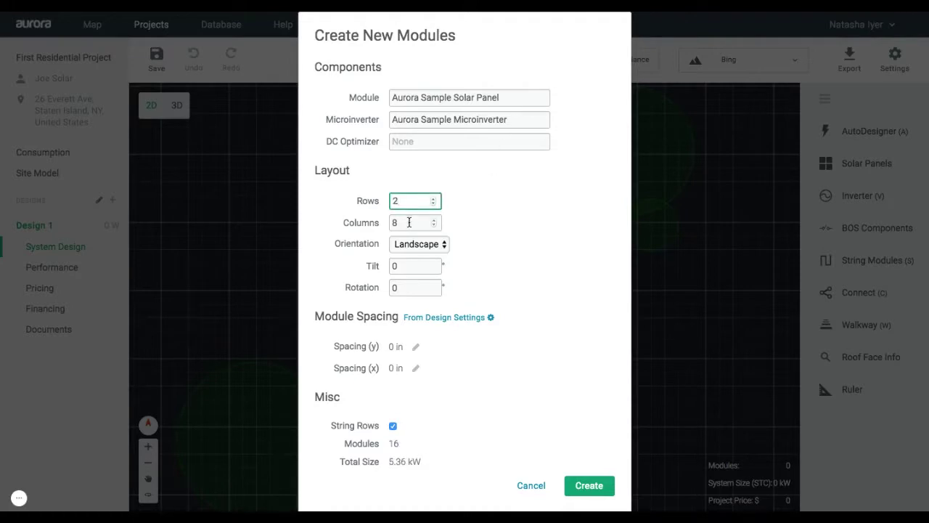
left_click(408, 222)
key("BackSpace")
type("7")
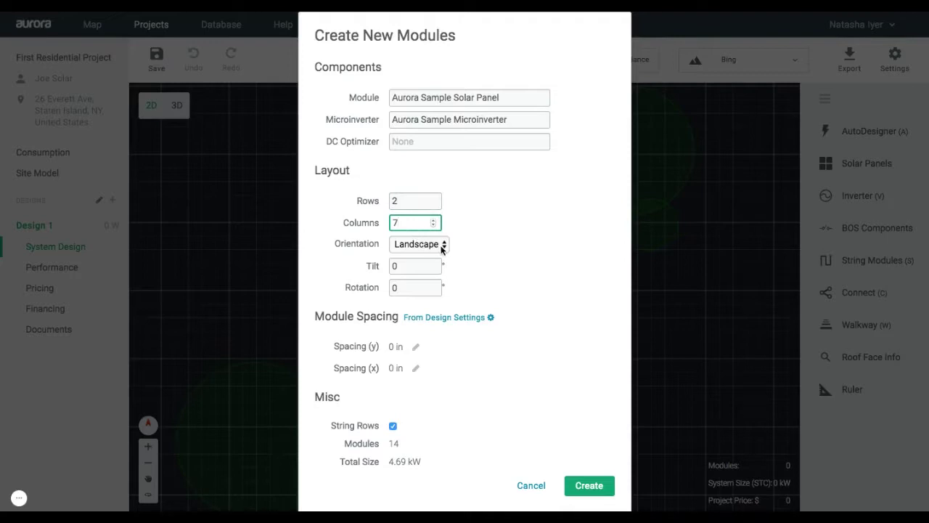
left_click(442, 247)
left_click(441, 259)
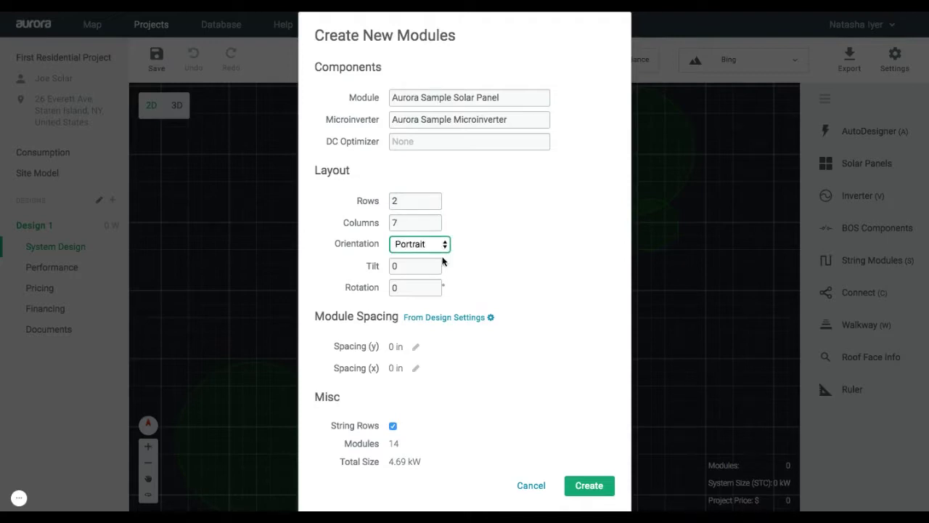
left_click(393, 426)
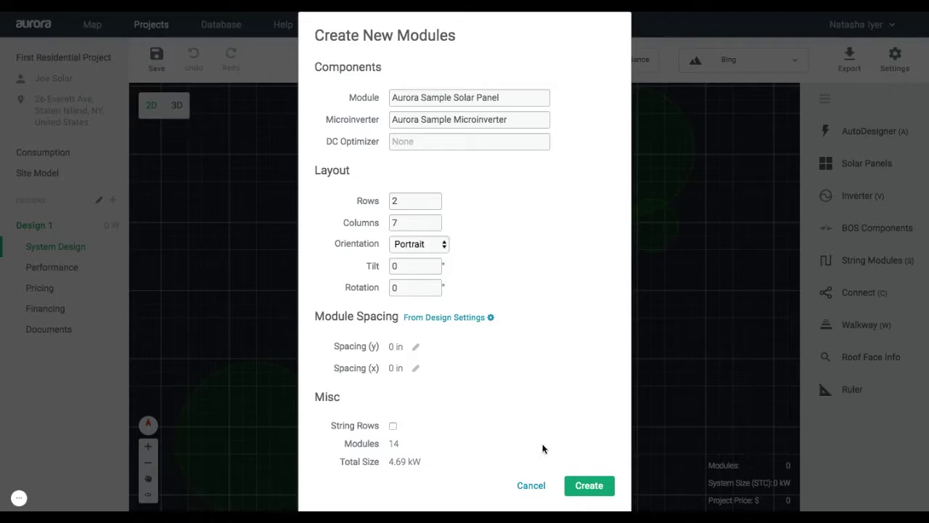
left_click(589, 486)
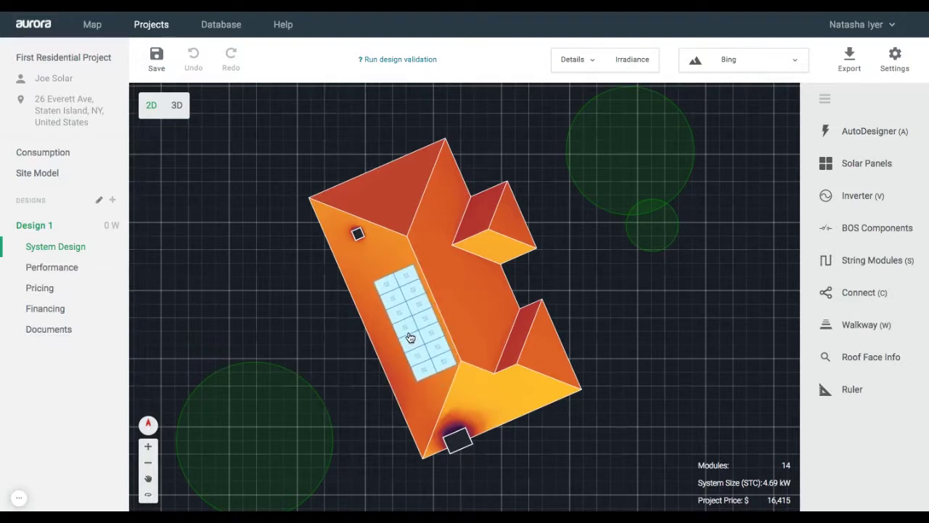
- Drop the array on the left roof face and adjust modules, ending at 13 modules and 4.36 kW
left_click(407, 336)
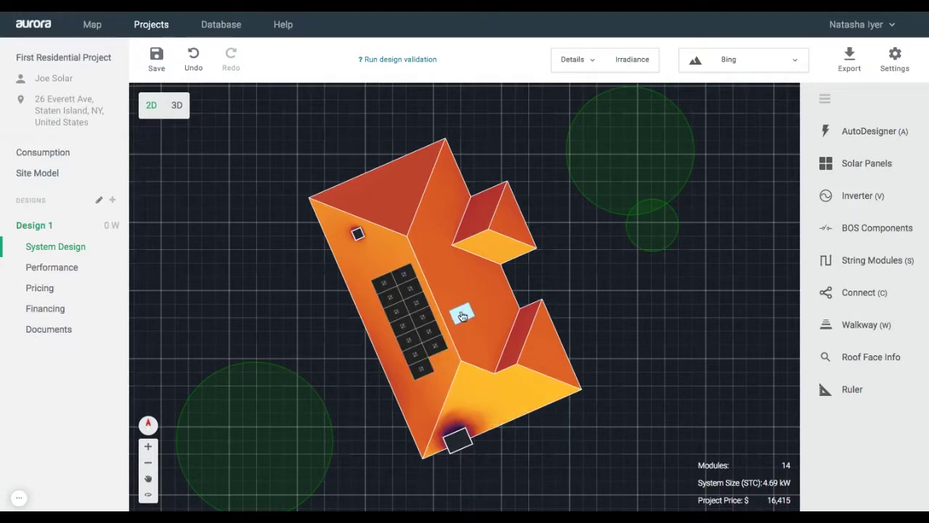
left_click(461, 315)
key("shift")
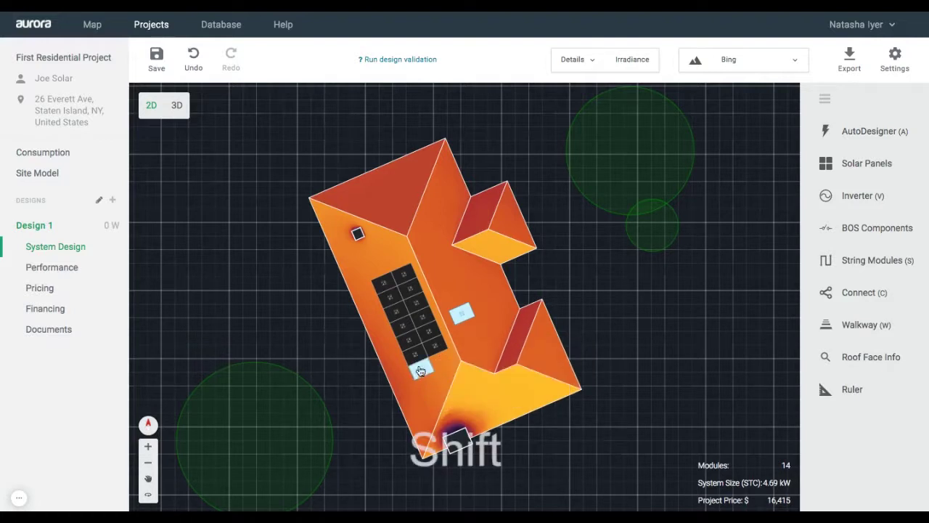
left_click_drag(420, 371, 409, 347, "shift")
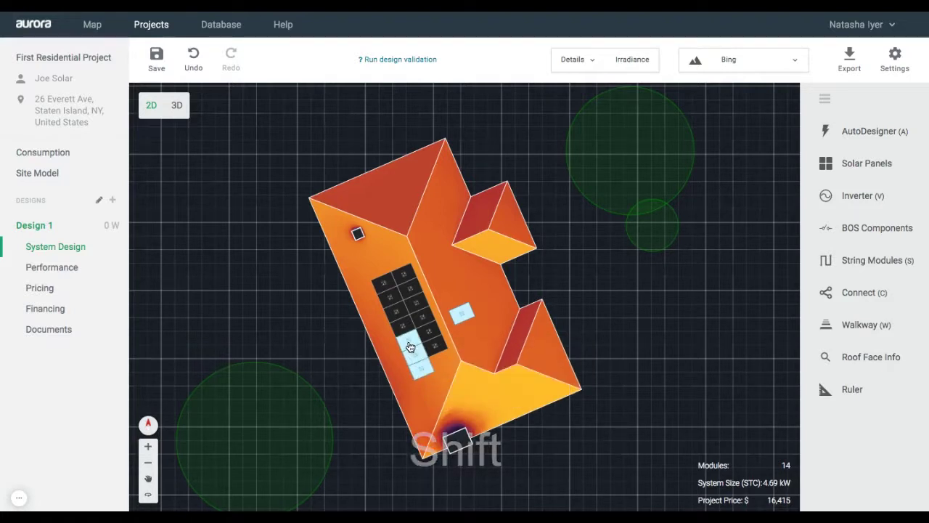
left_click_drag(410, 346, 416, 361, "shift")
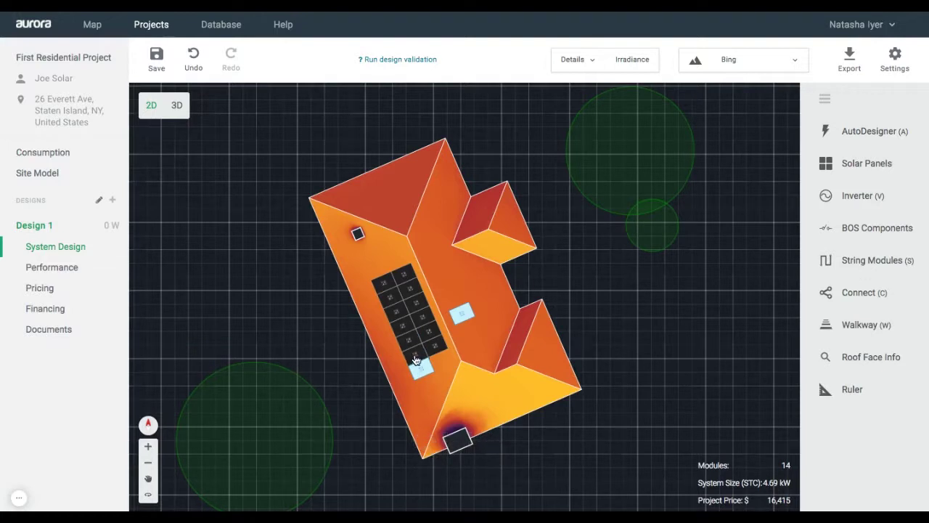
key("Delete")
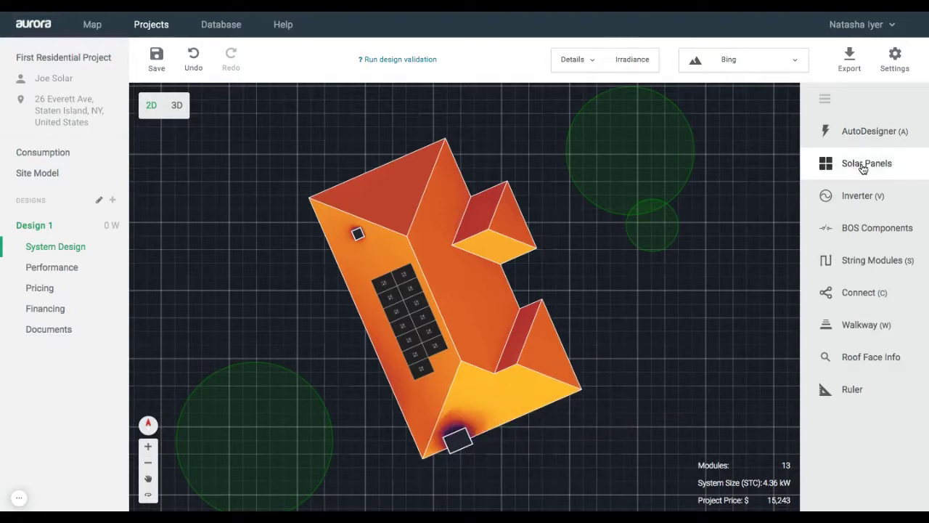
- Set the Fill Roof Face orientation to Landscape and confirm the fill settings
left_click(835, 168)
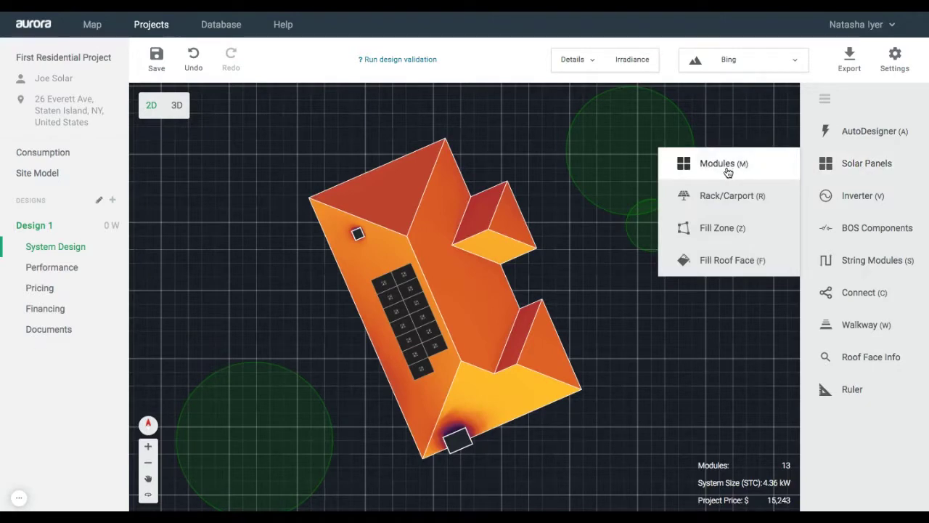
left_click(723, 261)
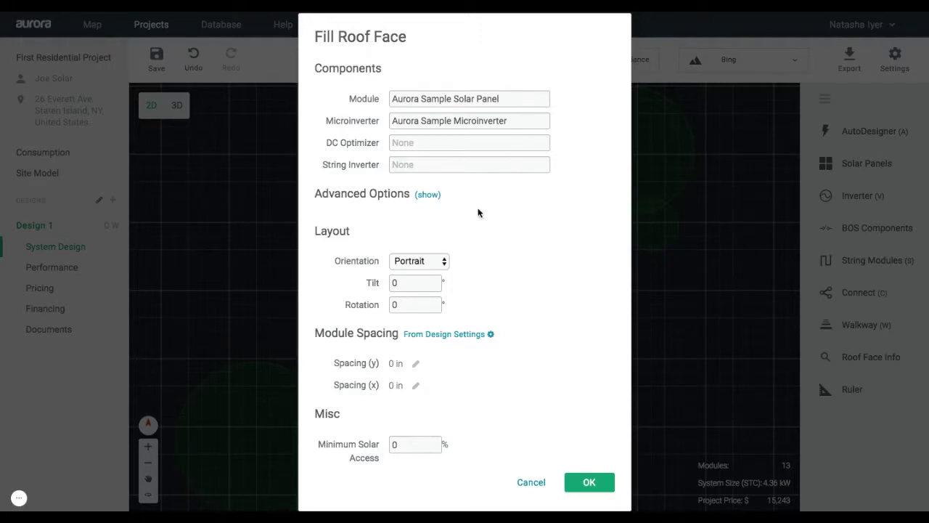
left_click(445, 261)
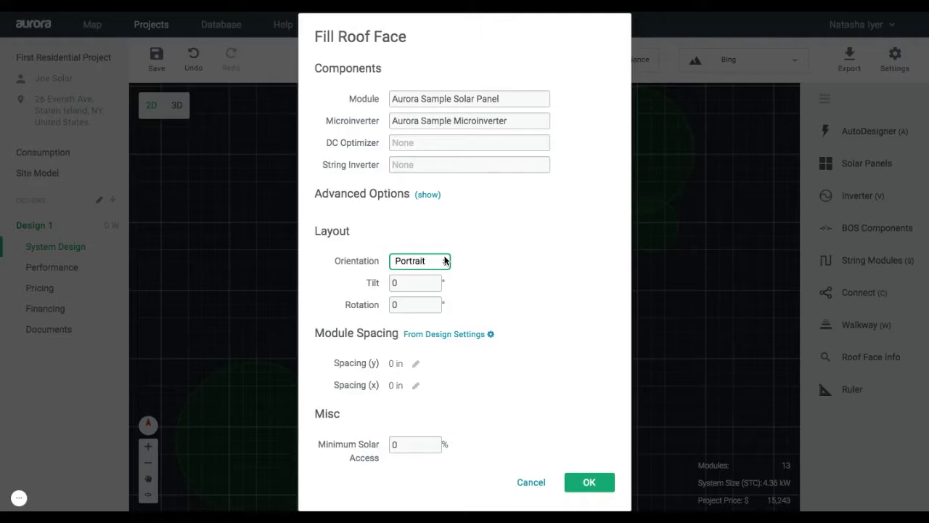
left_click(446, 274)
left_click(589, 486)
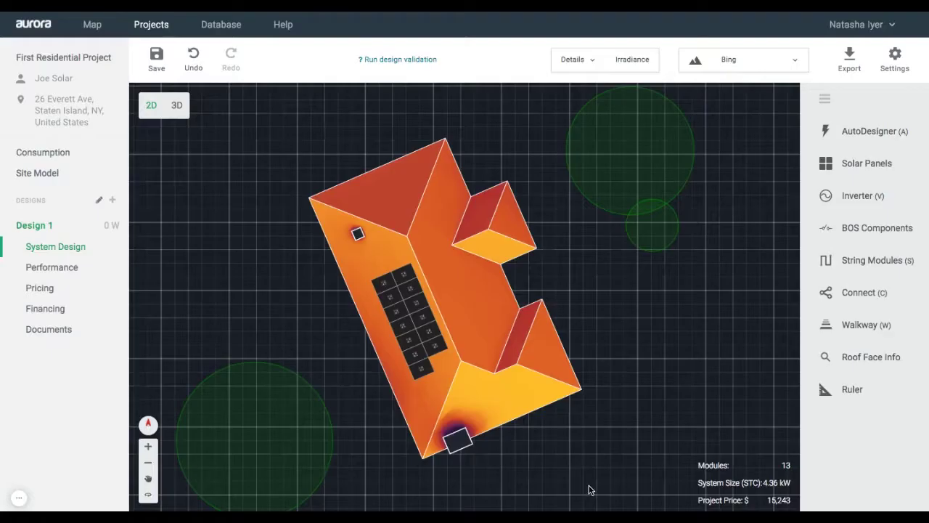
- Fill the lower roof face with landscape modules plus one extra (21 modules, 7.04 kW) and save
left_click(492, 398)
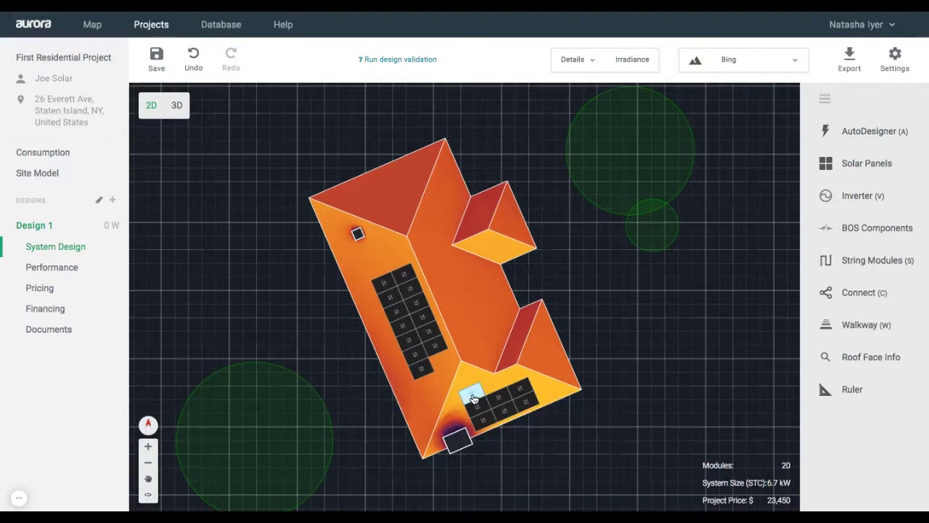
left_click(473, 398)
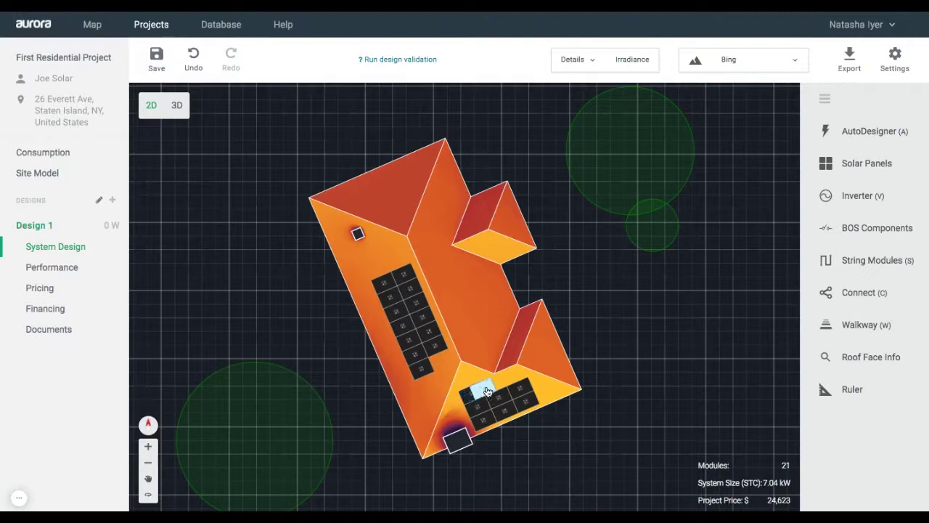
left_click(493, 389)
left_click(492, 388)
left_click(157, 73)
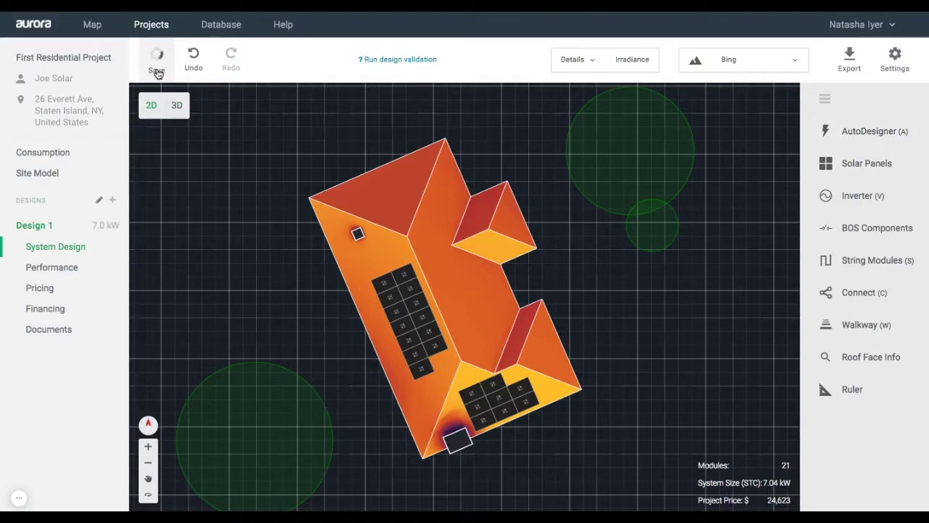
- Show Design 1 in 3D with the monthly sun-path animation, zoomed and tilted onto the house
left_click(177, 107)
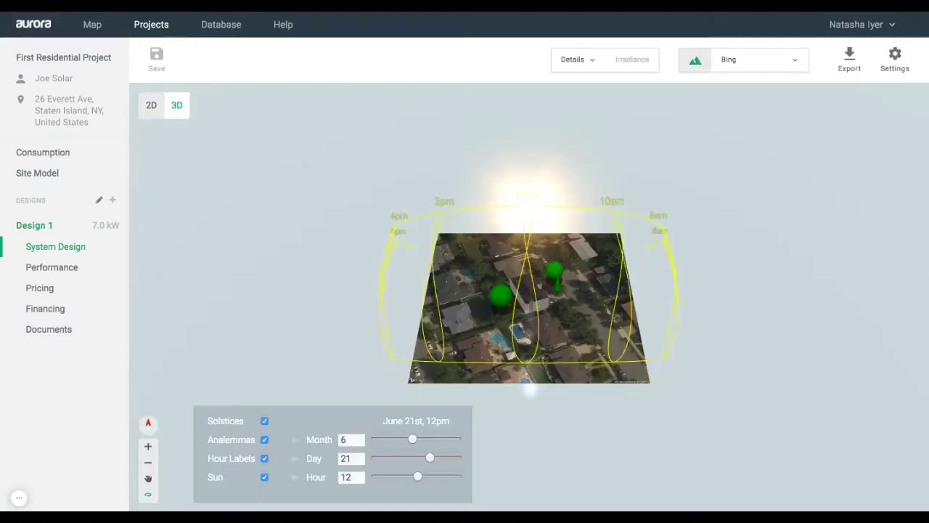
left_click(296, 442)
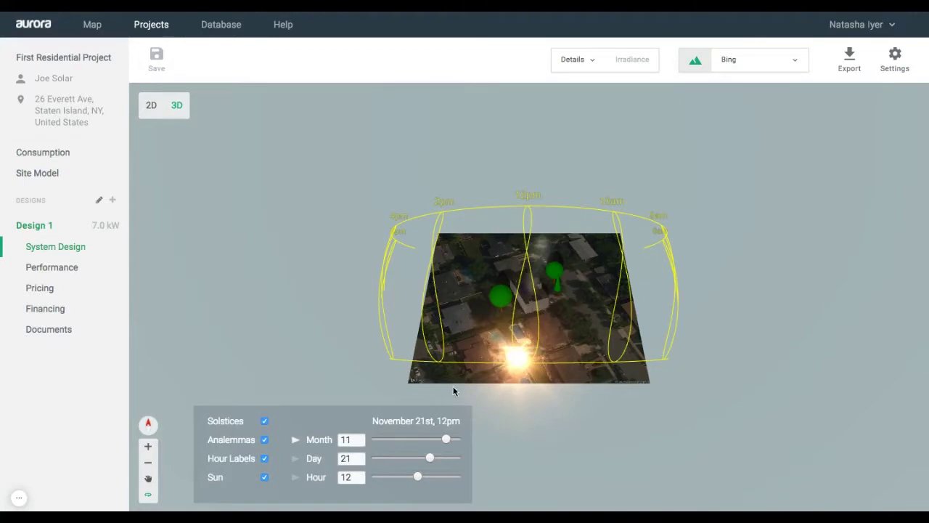
scroll(537, 332, "up", 5)
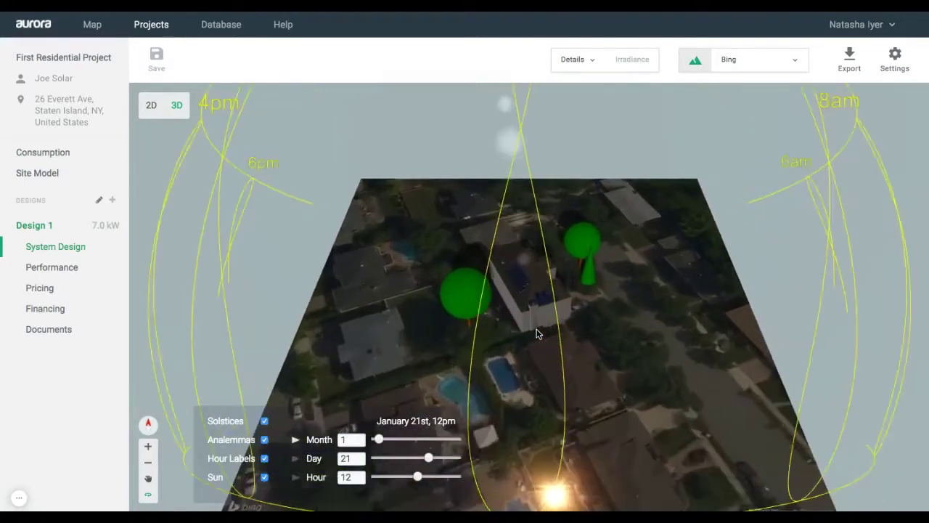
scroll(538, 332, "up", 8)
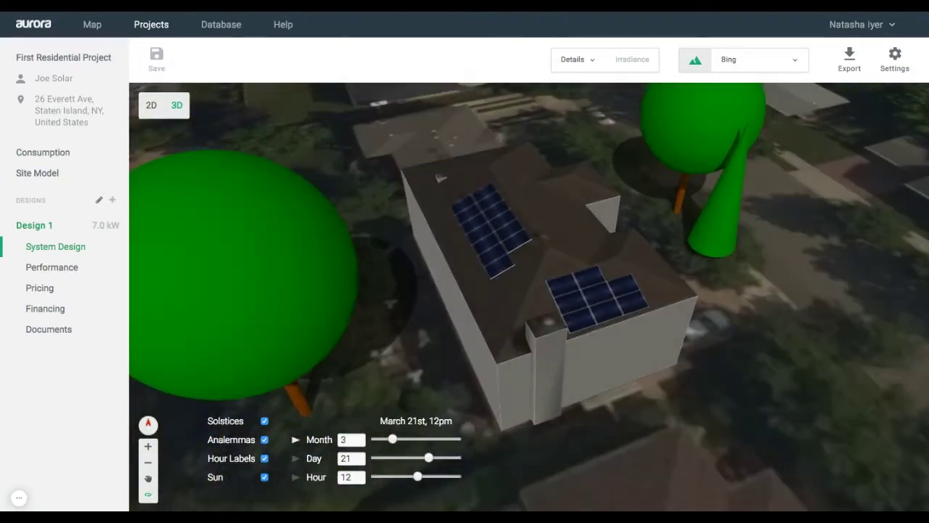
left_click_drag(640, 442, 606, 401)
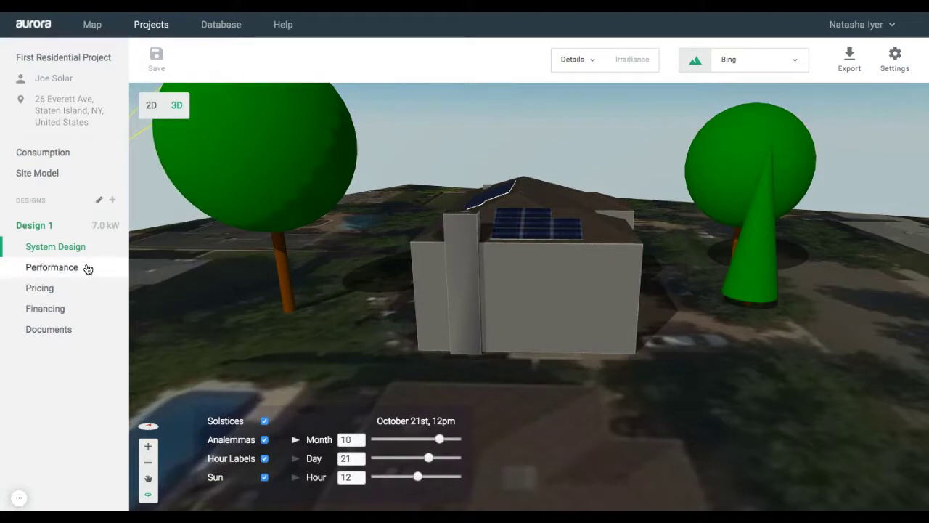
- Simulate Design 1's performance and inspect the monthly bars: 8,532 kWh per year, 85% offset
left_click(87, 267)
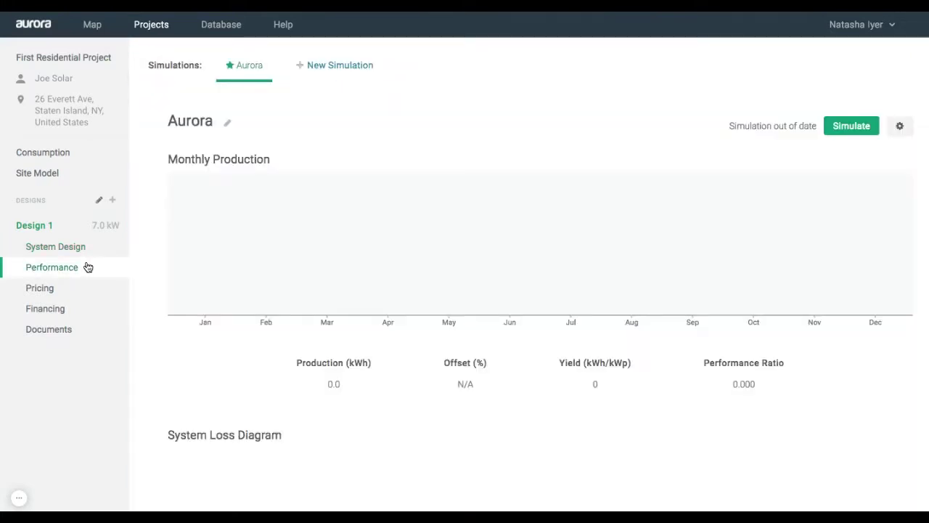
left_click(851, 128)
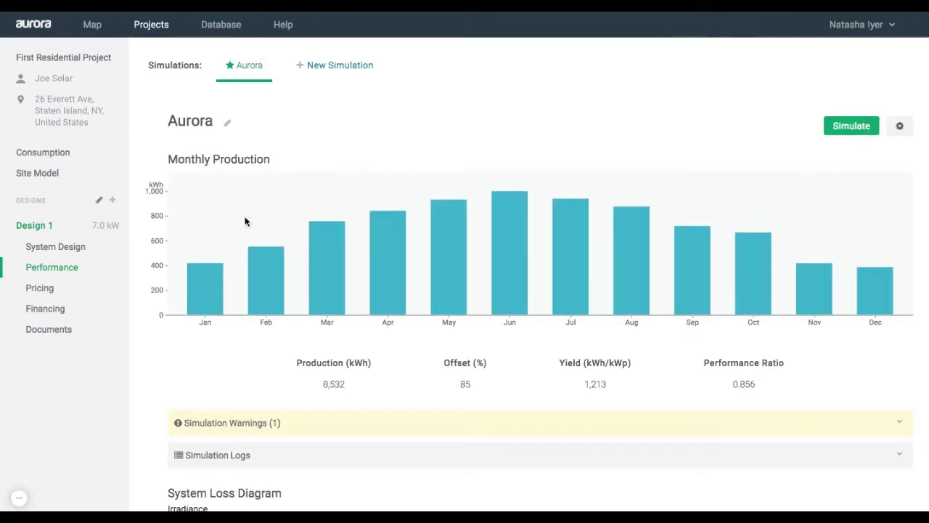
mouse_move(202, 288)
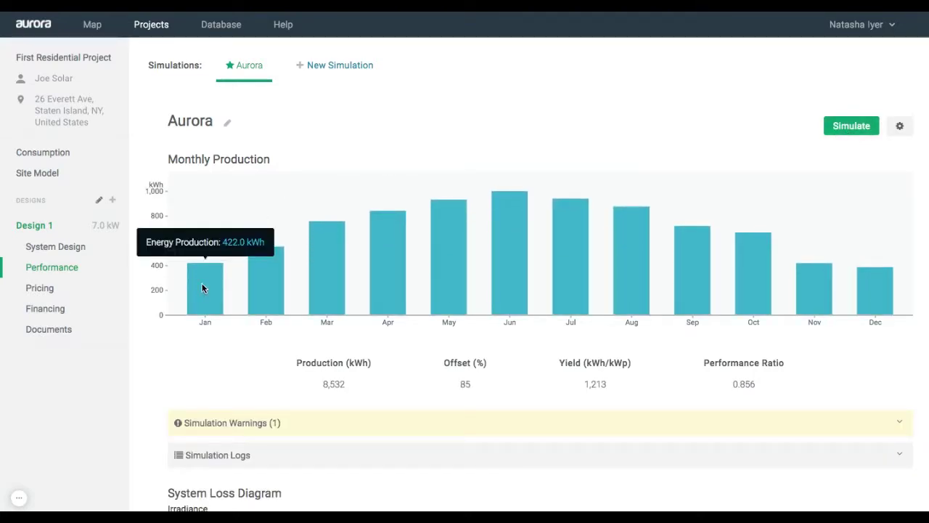
mouse_move(257, 283)
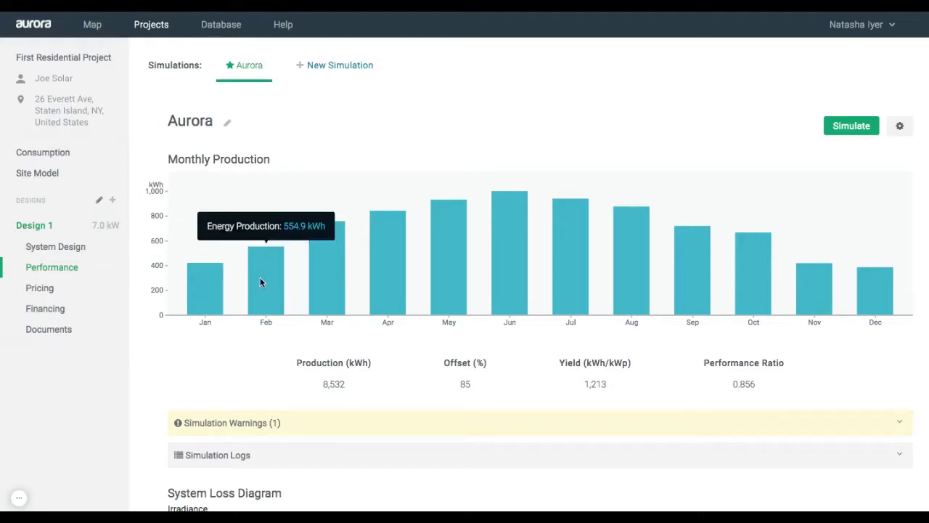
mouse_move(326, 271)
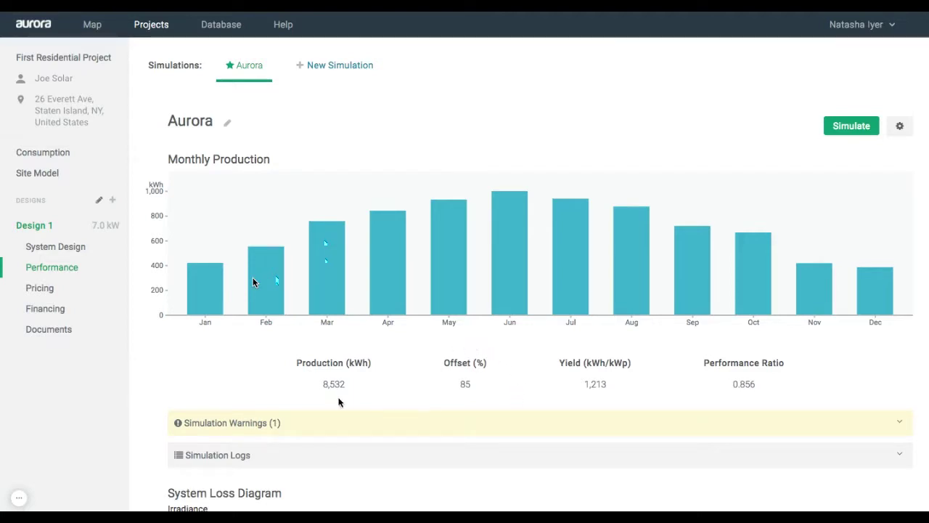
- Scroll to the System Loss Diagram tracing 1,655 kWh/m² irradiance down to 8,796 kWh
scroll(144, 421, "down", 5)
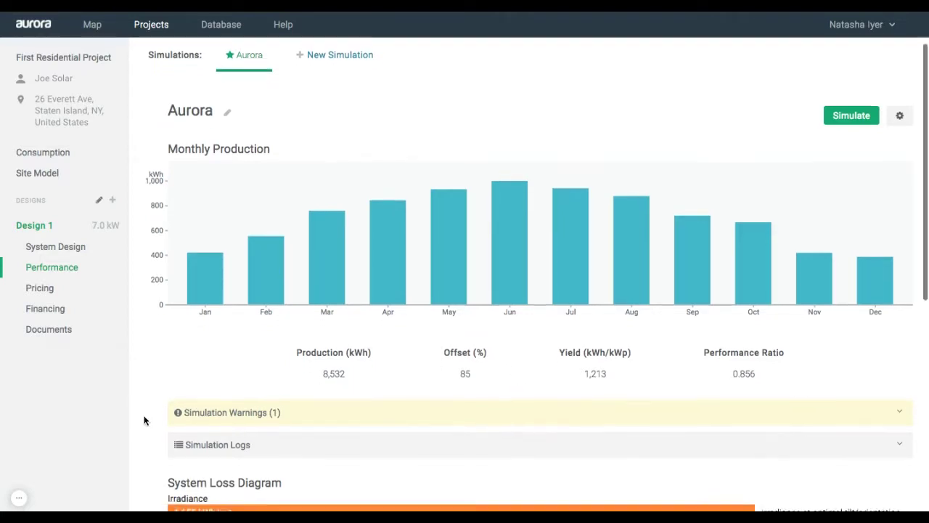
scroll(541, 273, "down", 2)
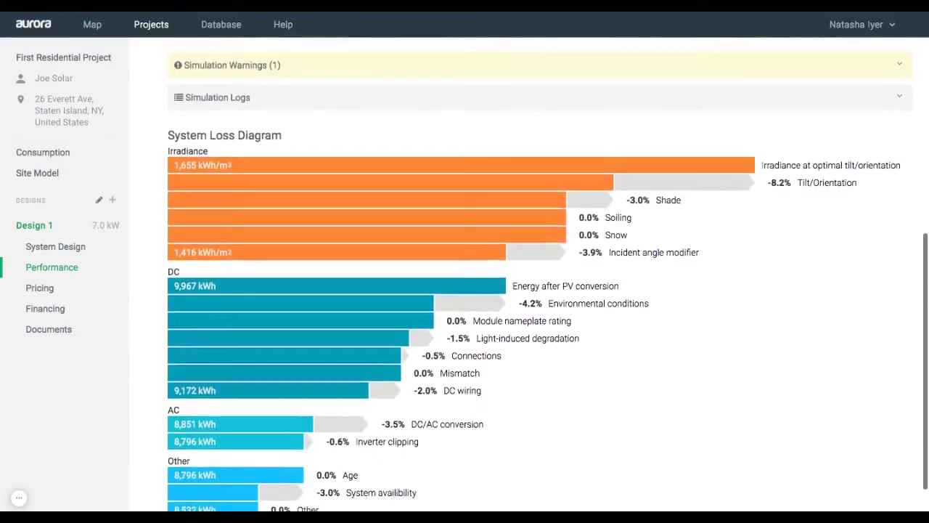